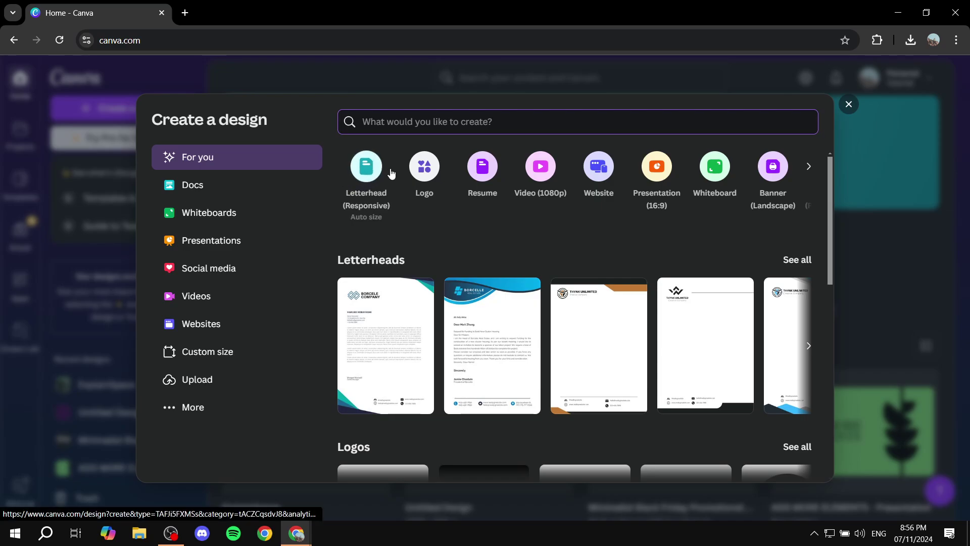
Step: Create a blank A4 document from More and close the Templates side panel
{"action": "left_click", "coordinate": [218, 408]}
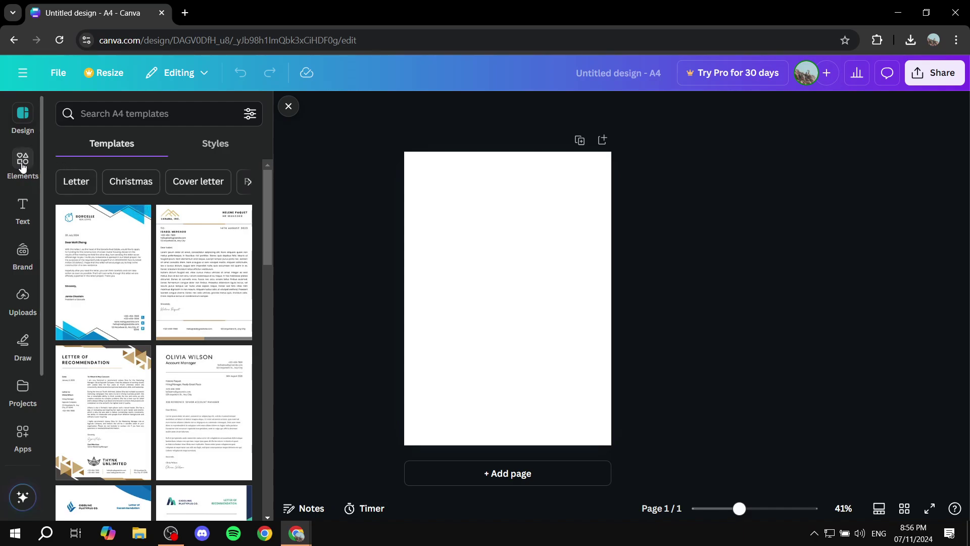
{"action": "left_click", "coordinate": [22, 119]}
{"action": "left_click", "coordinate": [493, 222]}
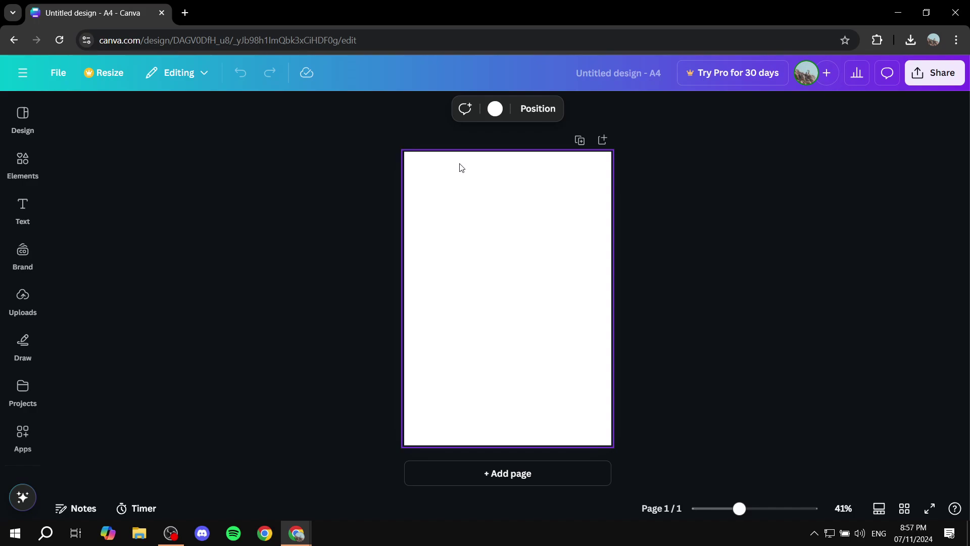
Step: Search 'table' in quick actions and choose Table to bring up the size picker
{"action": "key", "text": "r"}
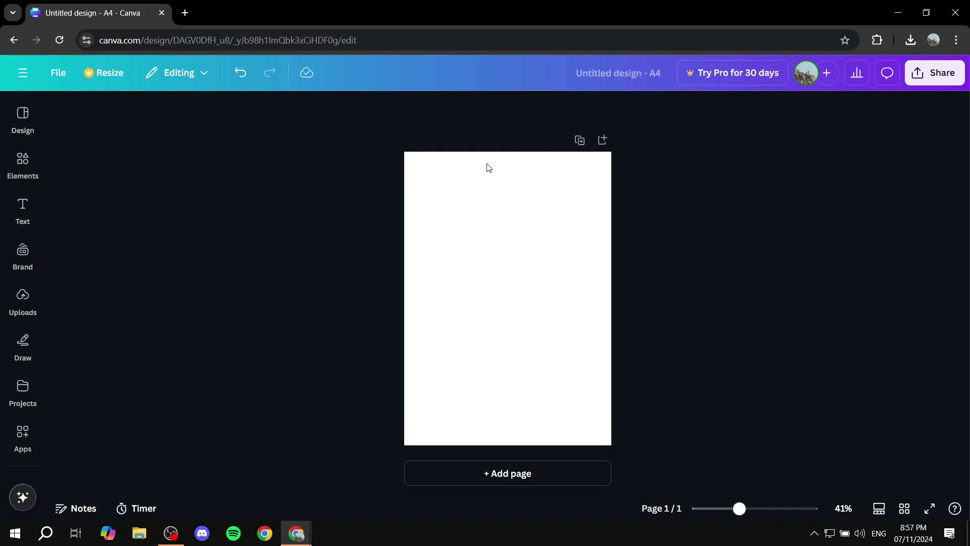
{"action": "key", "text": "/"}
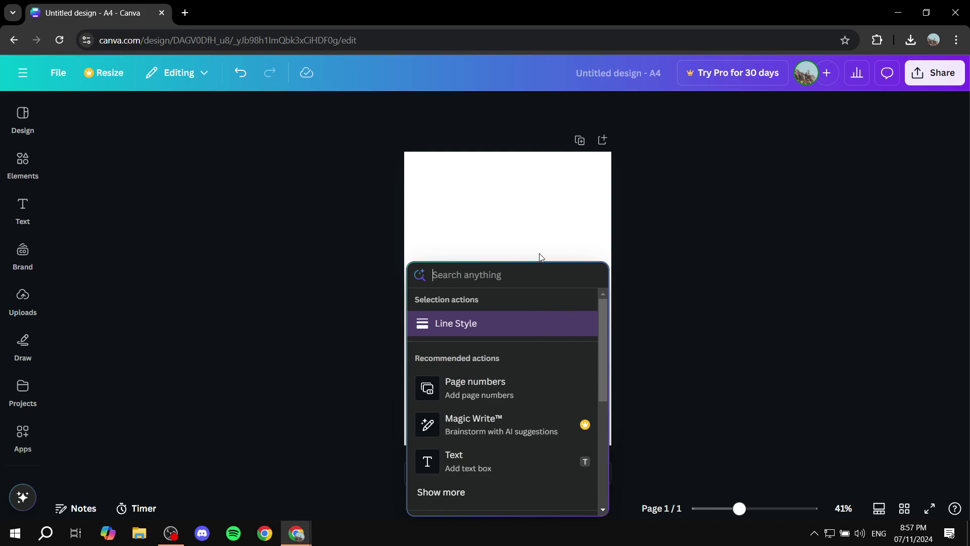
{"action": "type", "text": "table"}
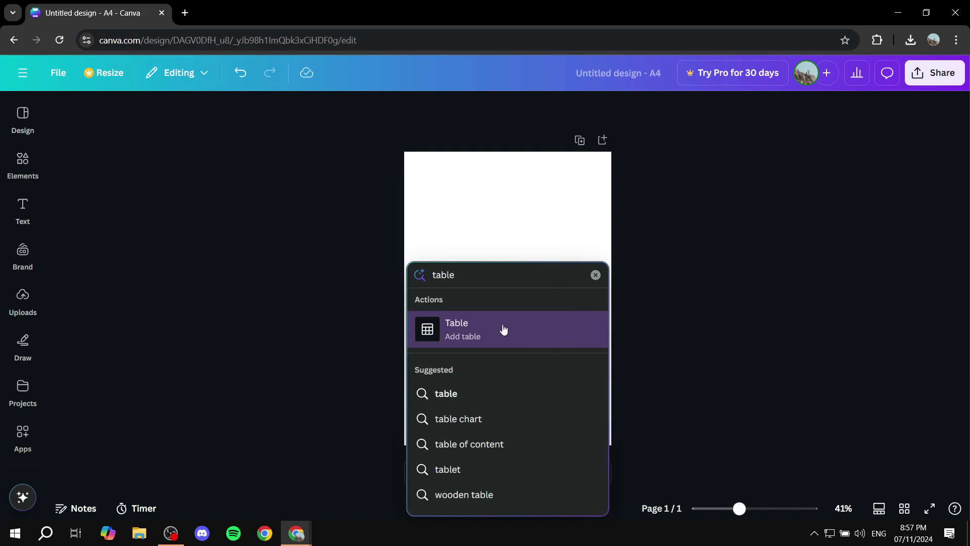
{"action": "left_click", "coordinate": [472, 334]}
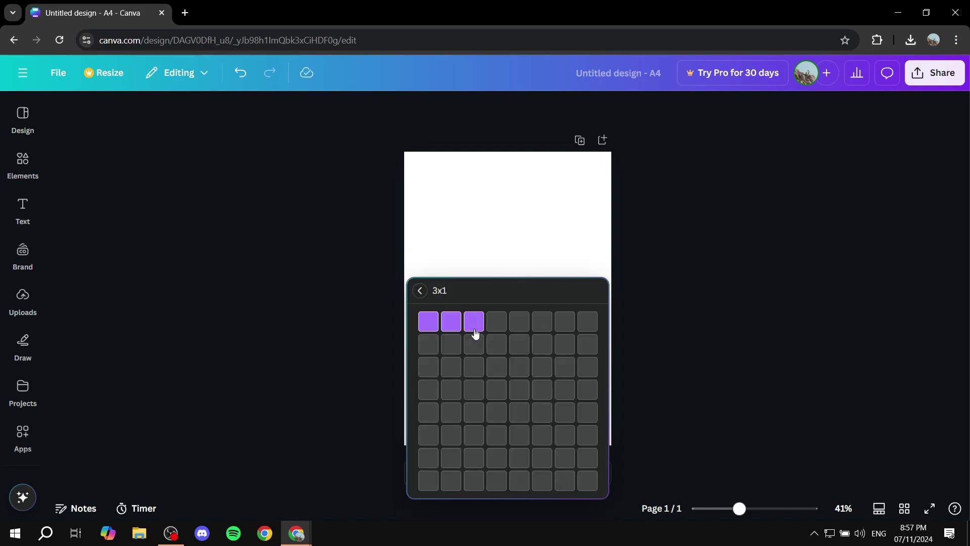
Step: Insert a 4-by-3 table and add a heading text box to the page
{"action": "left_click", "coordinate": [498, 363]}
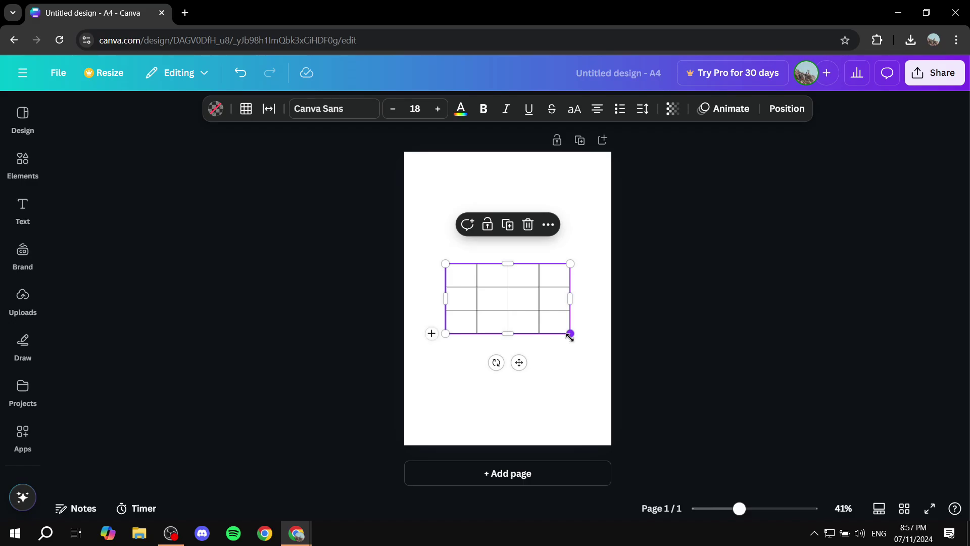
{"action": "left_click", "coordinate": [461, 242]}
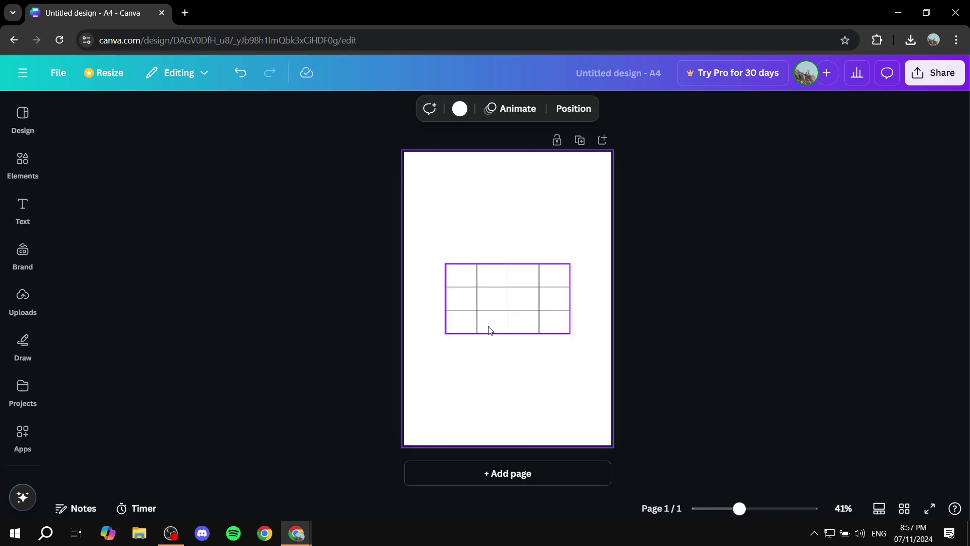
{"action": "left_click", "coordinate": [23, 210]}
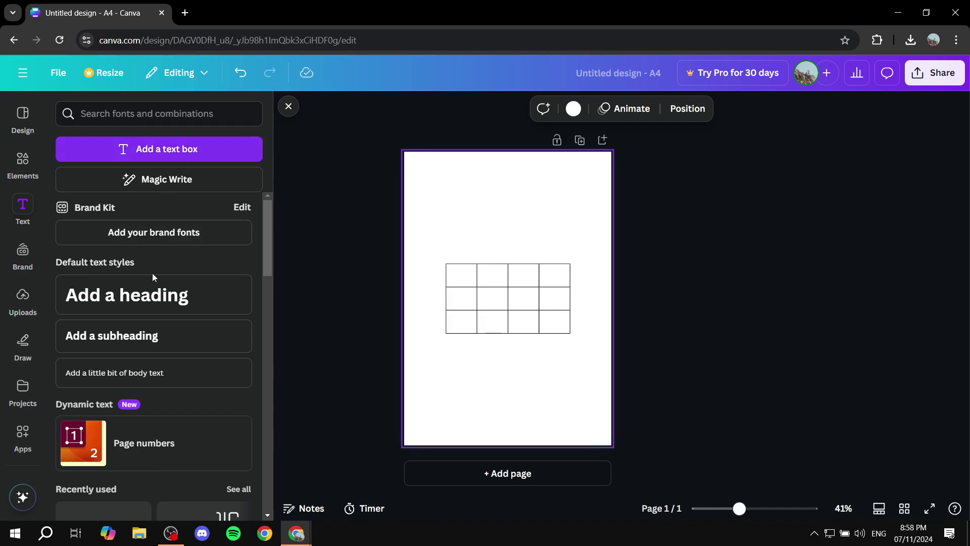
{"action": "left_click", "coordinate": [172, 295]}
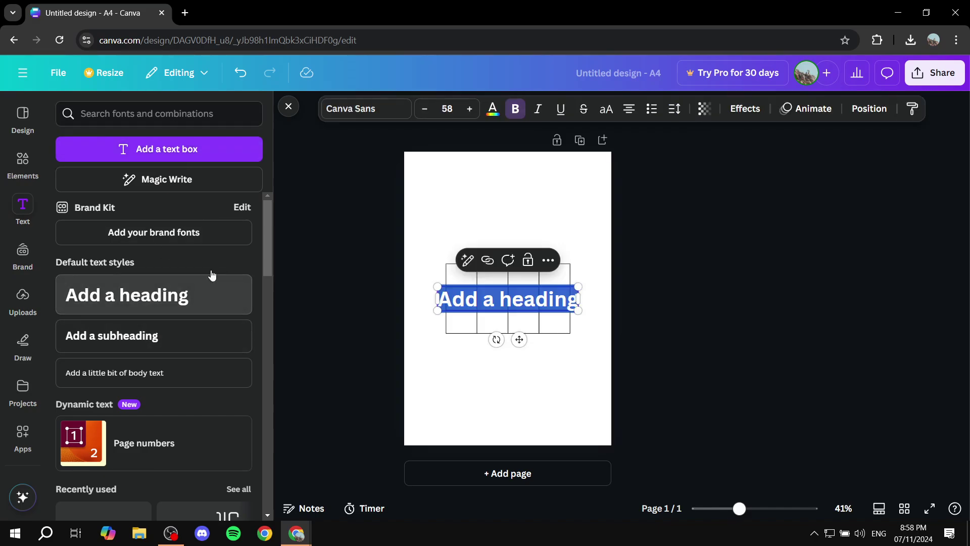
Step: Move the heading above the table and replace its text with '/'
{"action": "left_click", "coordinate": [680, 286]}
{"action": "left_click_drag", "start_coordinate": [499, 298], "coordinate": [499, 221]}
{"action": "left_click", "coordinate": [505, 224]}
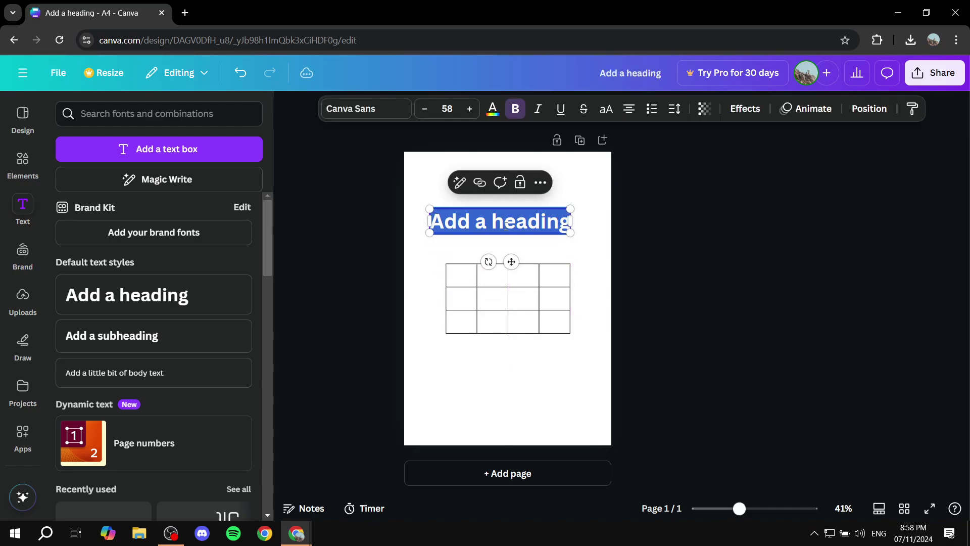
{"action": "type", "text": "/"}
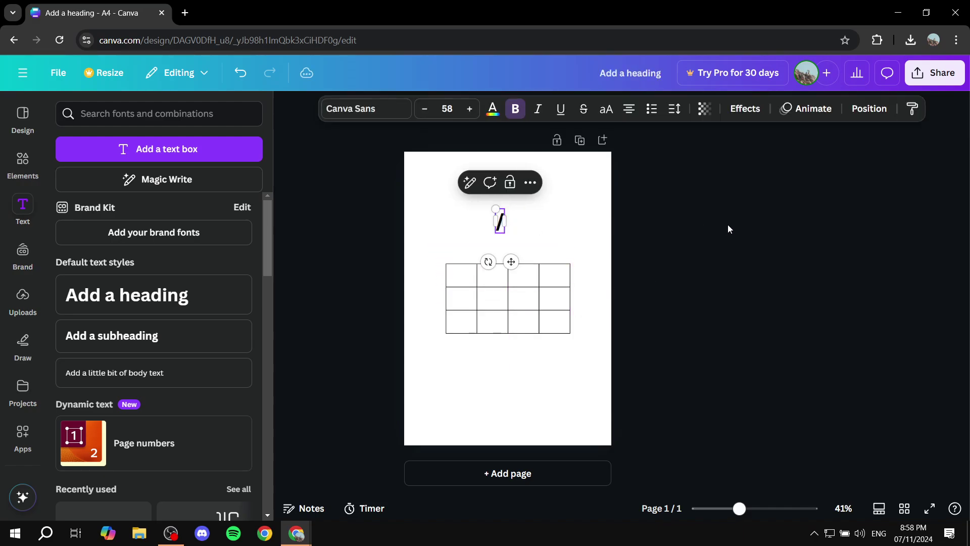
{"action": "left_click", "coordinate": [728, 224]}
{"action": "left_click", "coordinate": [535, 219]}
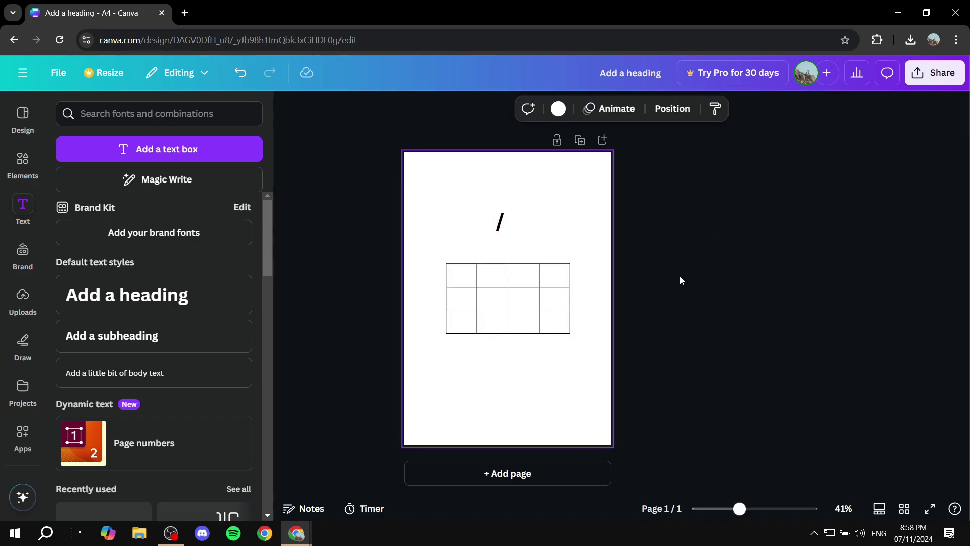
{"action": "key", "text": "slash"}
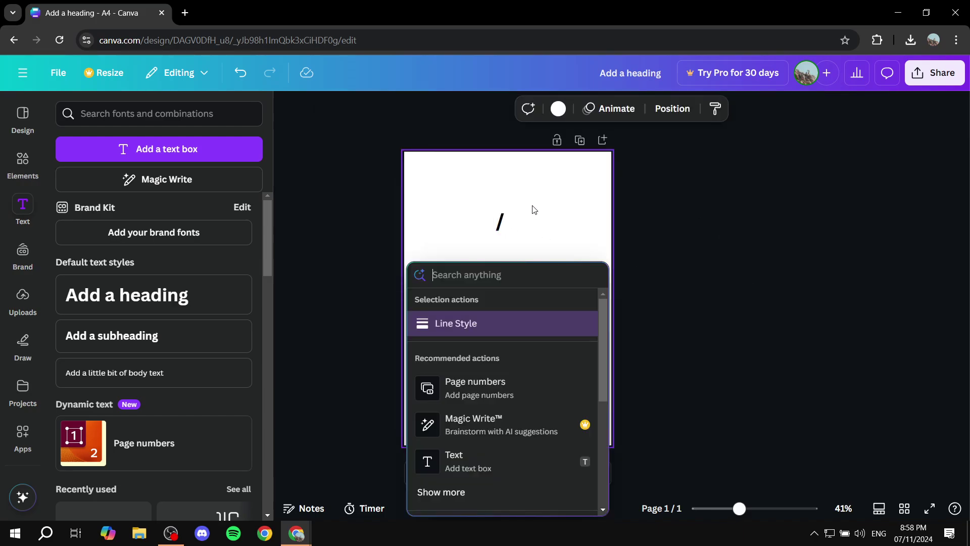
{"action": "left_click", "coordinate": [732, 205]}
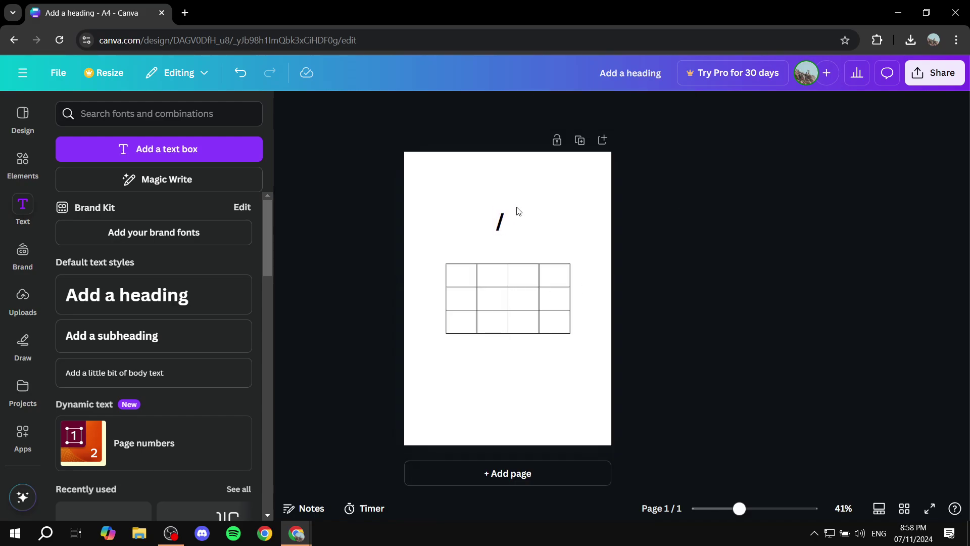
{"action": "left_click", "coordinate": [529, 282]}
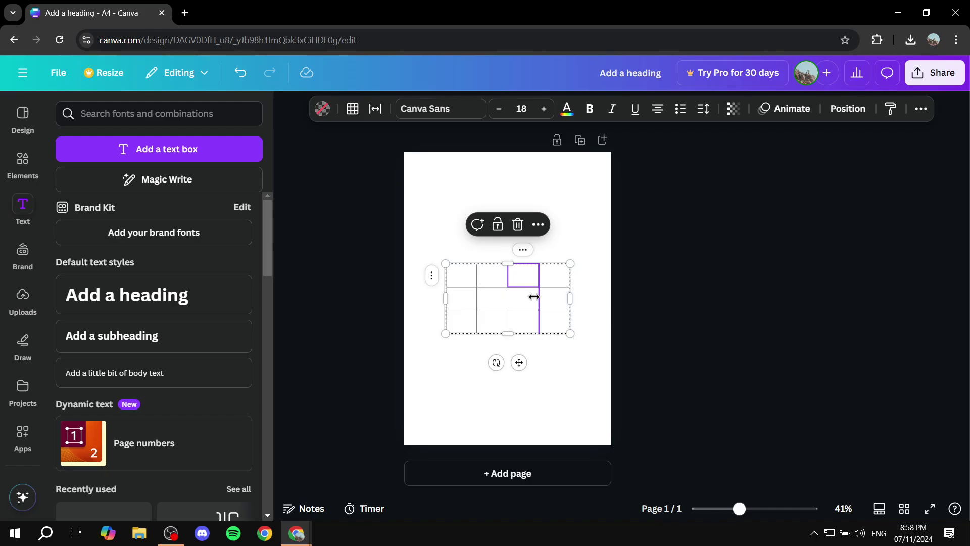
Step: Add a fifth column to the table using a cell's right-click menu
{"action": "right_click", "coordinate": [534, 297]}
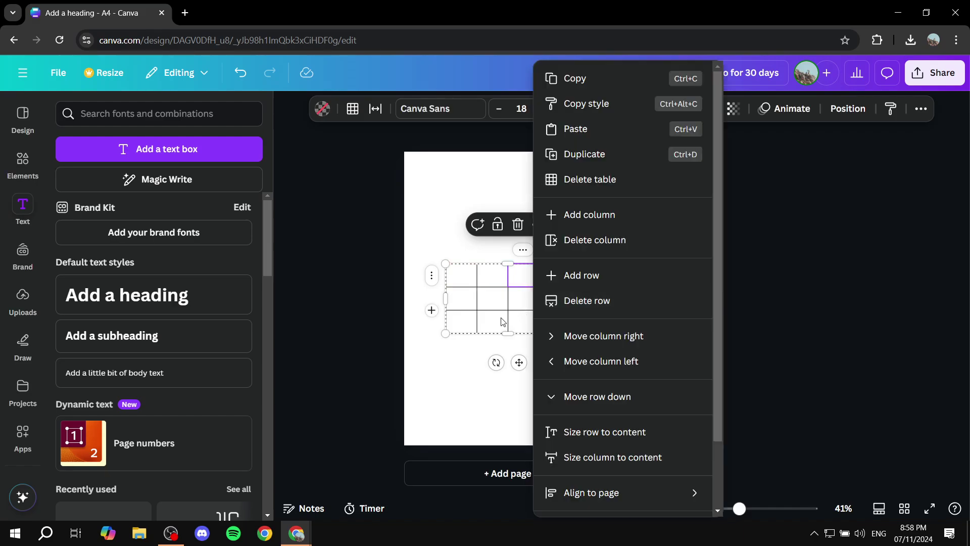
{"action": "key", "text": "Escape"}
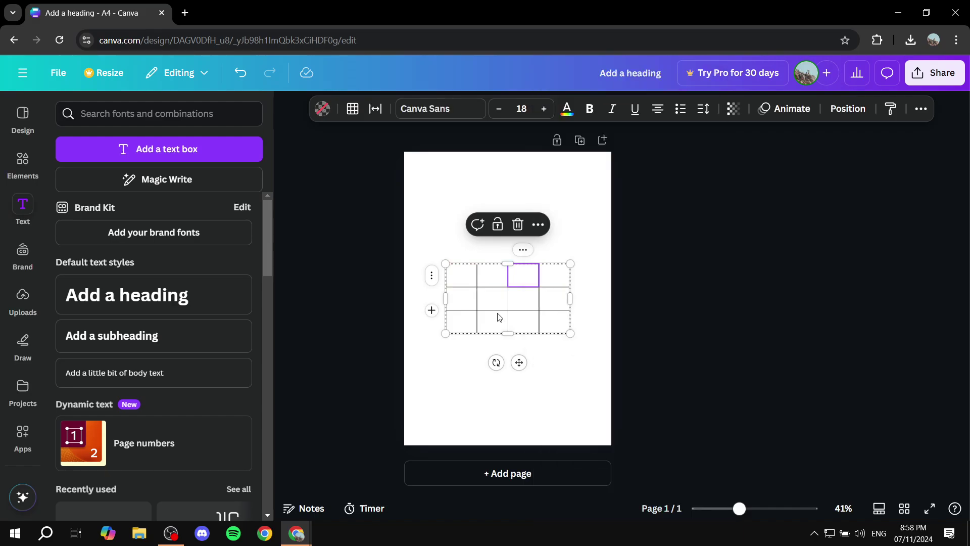
{"action": "left_click", "coordinate": [487, 263]}
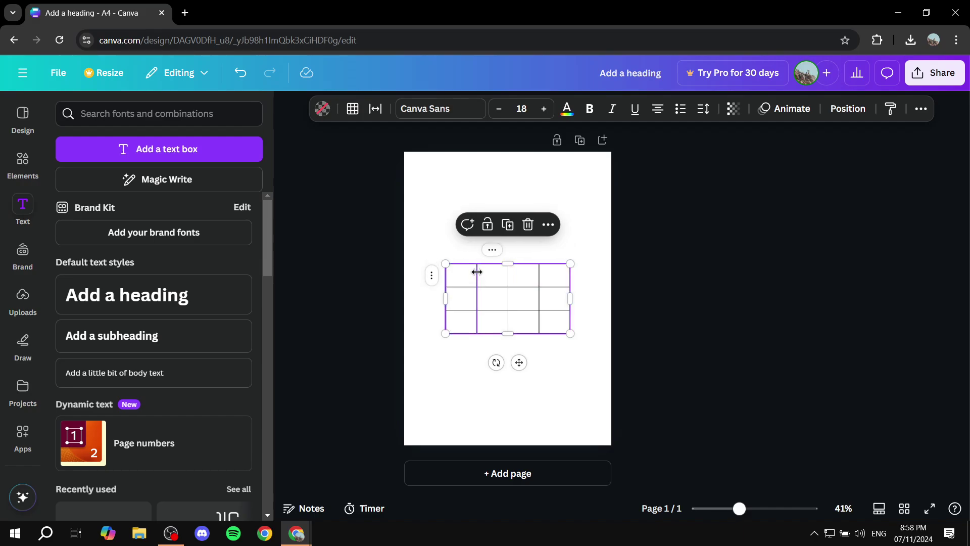
{"action": "right_click", "coordinate": [478, 275]}
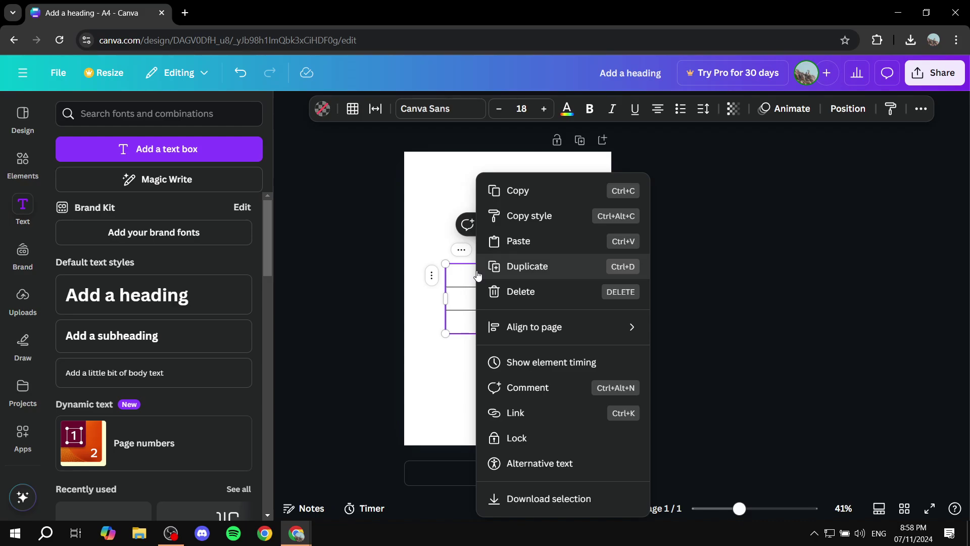
{"action": "left_click", "coordinate": [458, 275]}
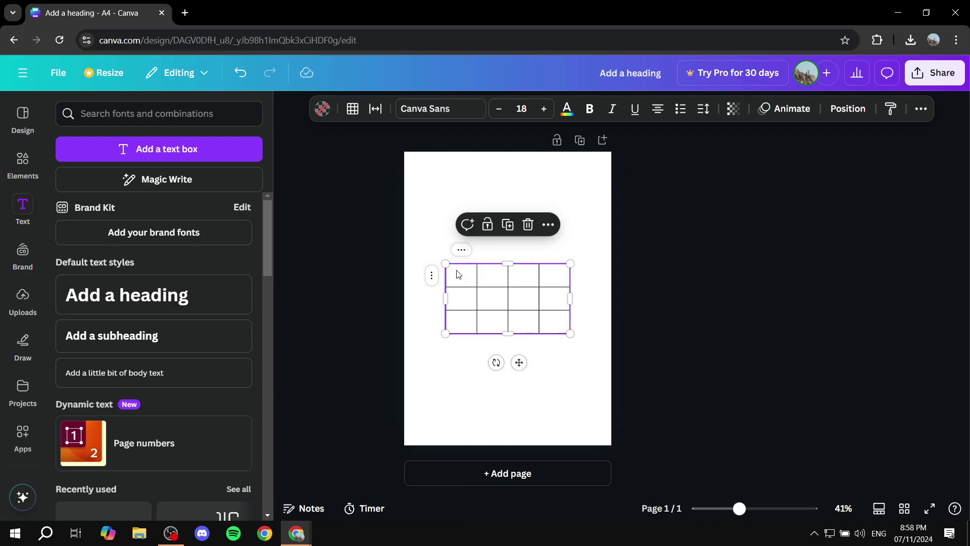
{"action": "right_click", "coordinate": [458, 274]}
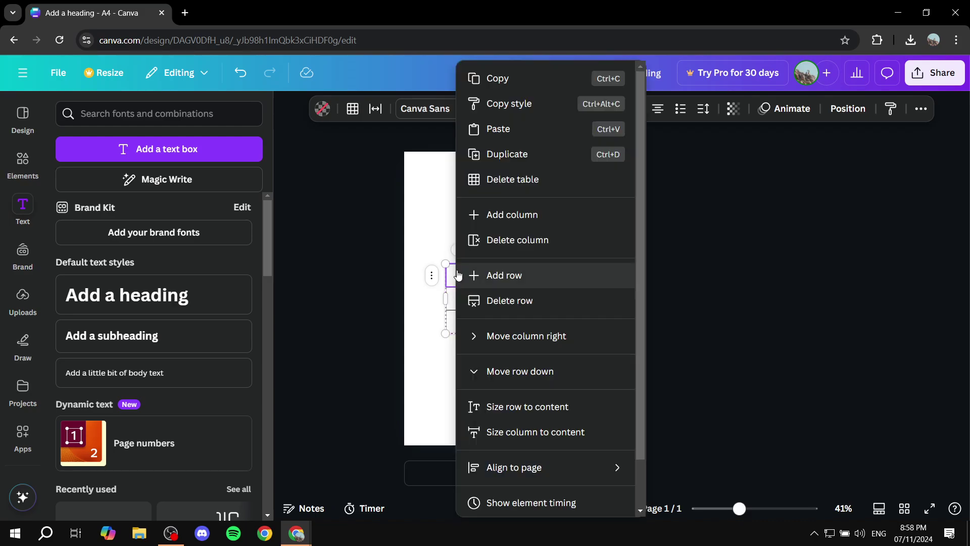
{"action": "left_click", "coordinate": [523, 215]}
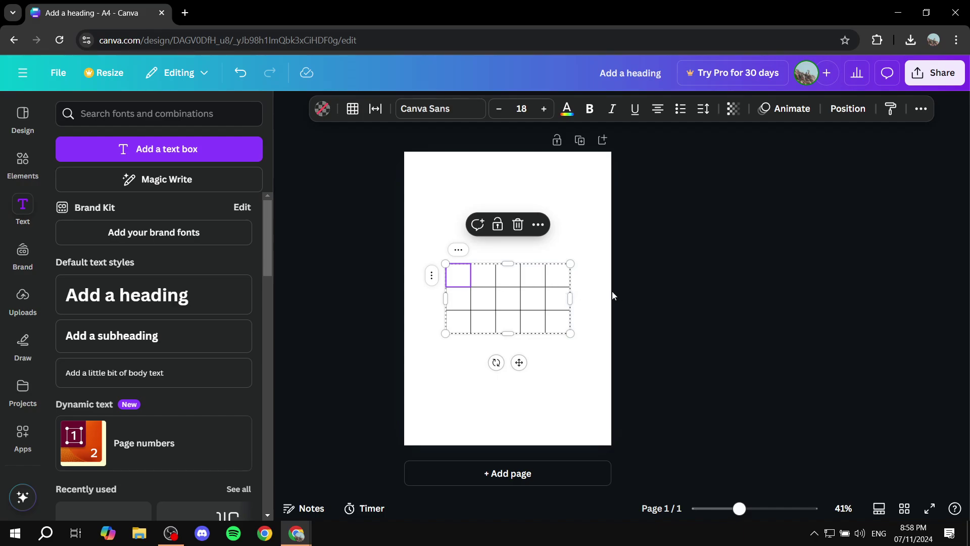
Step: Type 'Text needed' into the table's top-left cell
{"action": "scroll", "coordinate": [511, 300], "scroll_direction": "up", "scroll_amount": 5}
{"action": "left_click", "coordinate": [511, 300]}
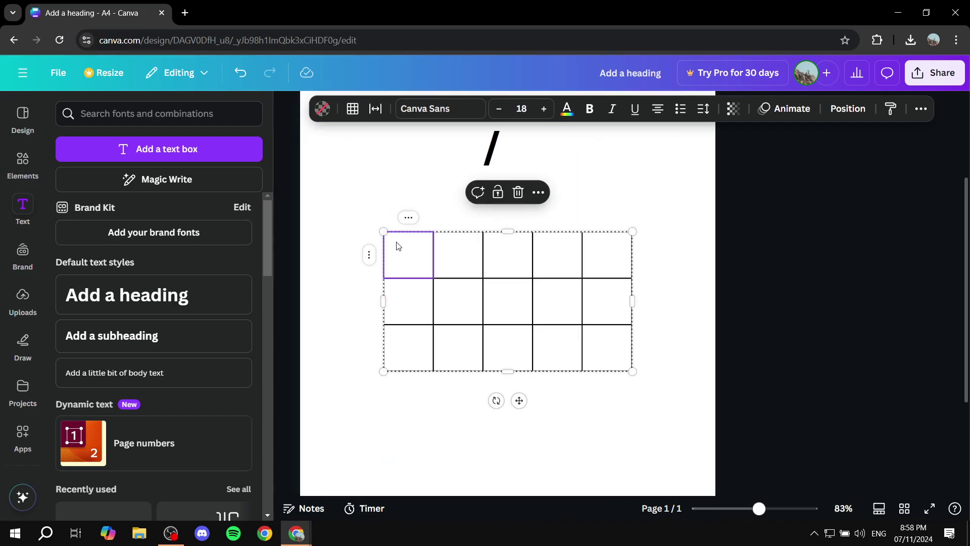
{"action": "left_click", "coordinate": [416, 254]}
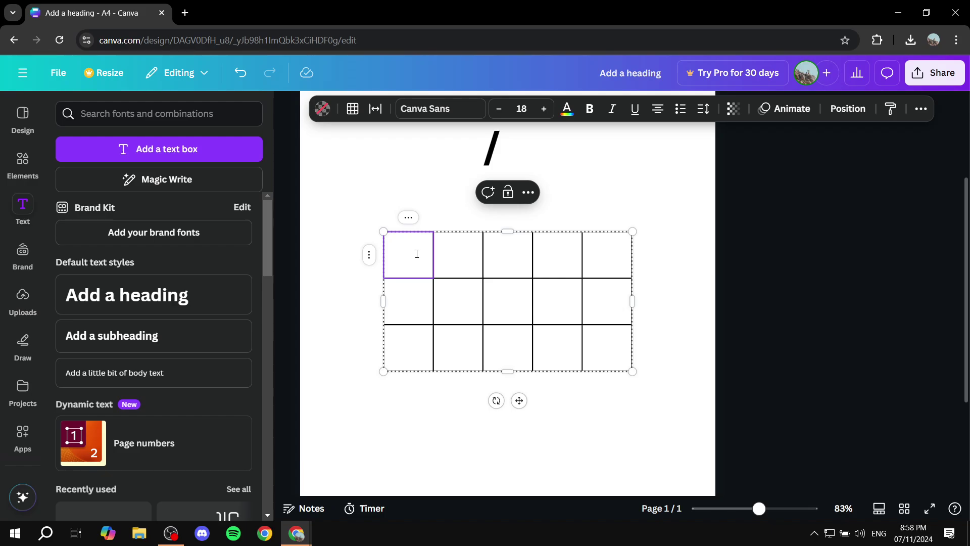
{"action": "type", "text": "Text needed"}
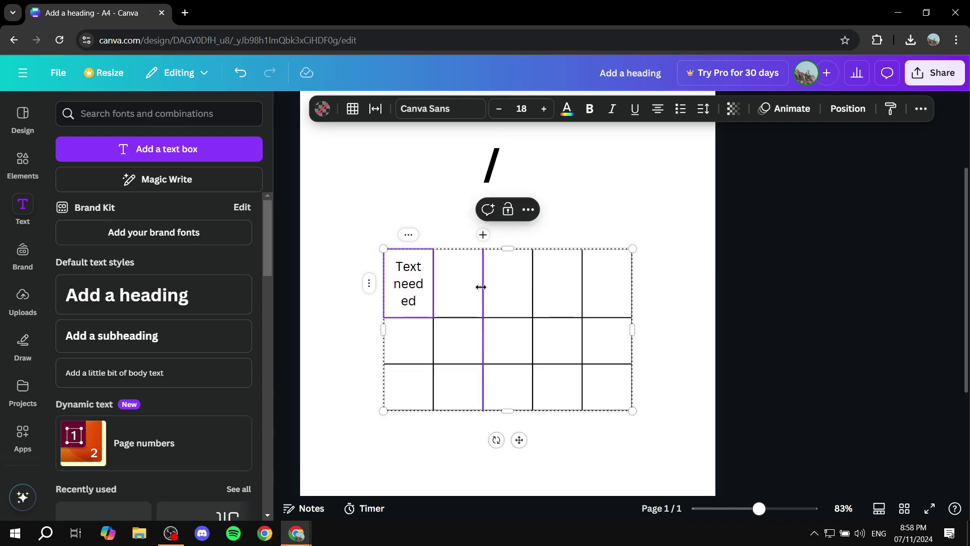
{"action": "left_click", "coordinate": [465, 280]}
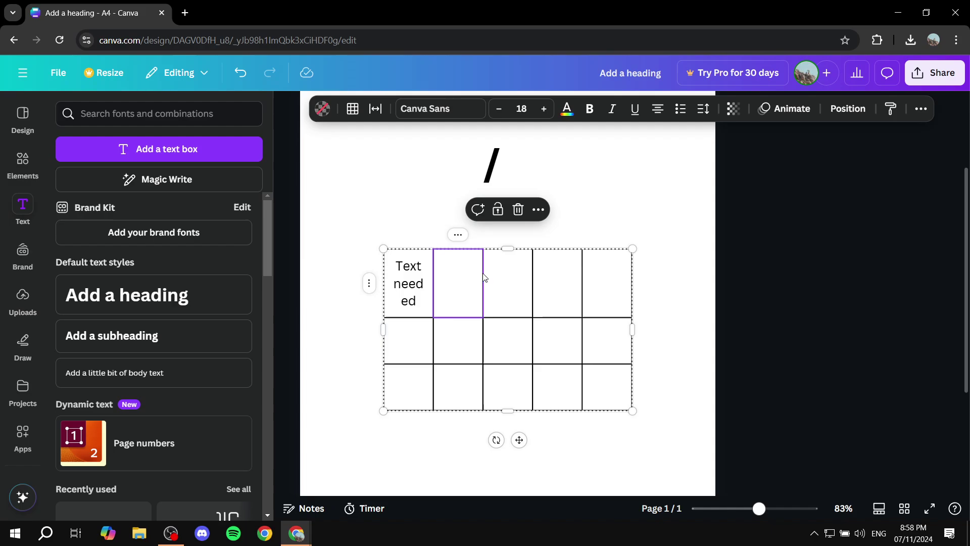
Step: Widen the first and second columns and clear the first cell's text
{"action": "left_click_drag", "start_coordinate": [431, 284], "coordinate": [450, 282]}
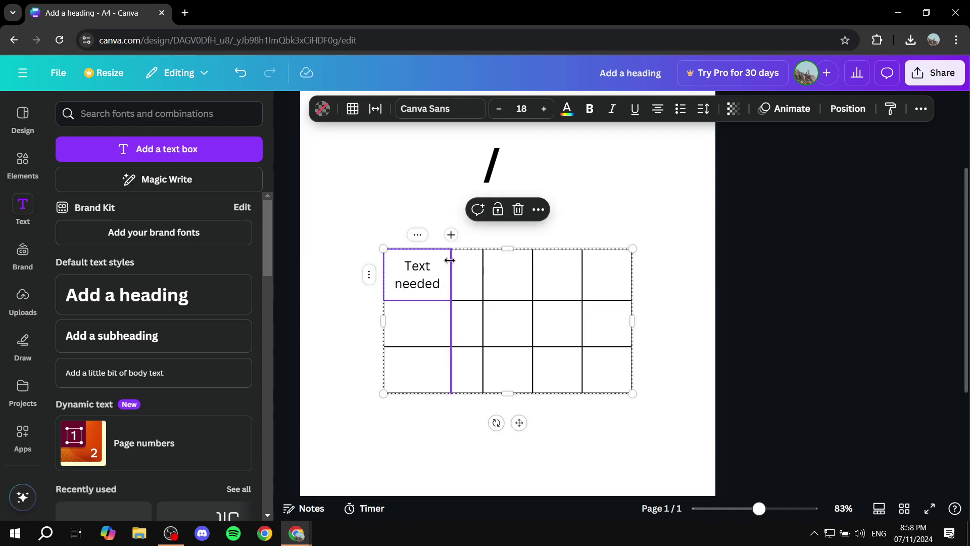
{"action": "left_click_drag", "start_coordinate": [482, 273], "coordinate": [645, 274]}
{"action": "key", "text": "BackSpace"}
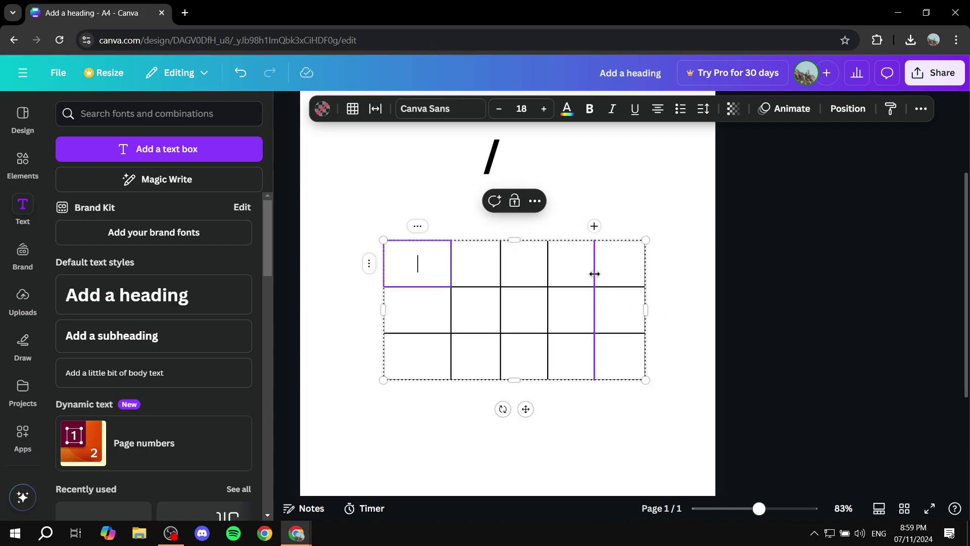
{"action": "left_click", "coordinate": [691, 279]}
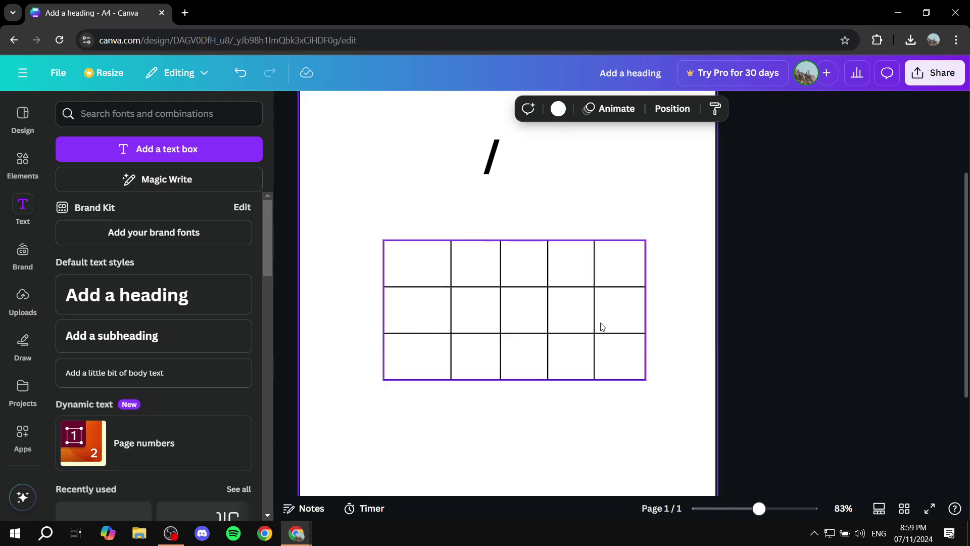
Step: Marquee-select the whole five-column table and delete it
{"action": "scroll", "coordinate": [594, 294], "scroll_direction": "down", "scroll_amount": 3}
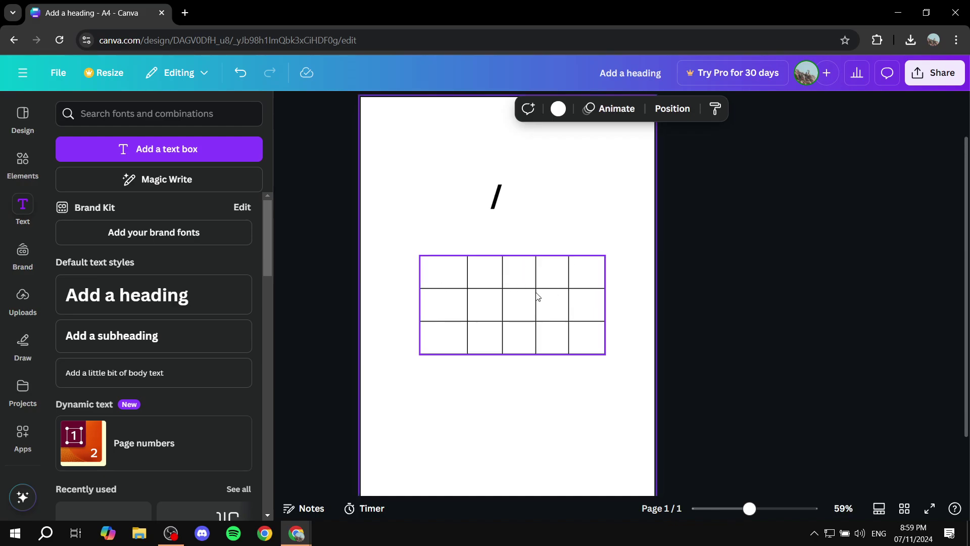
{"action": "scroll", "coordinate": [505, 351], "scroll_direction": "down", "scroll_amount": 3}
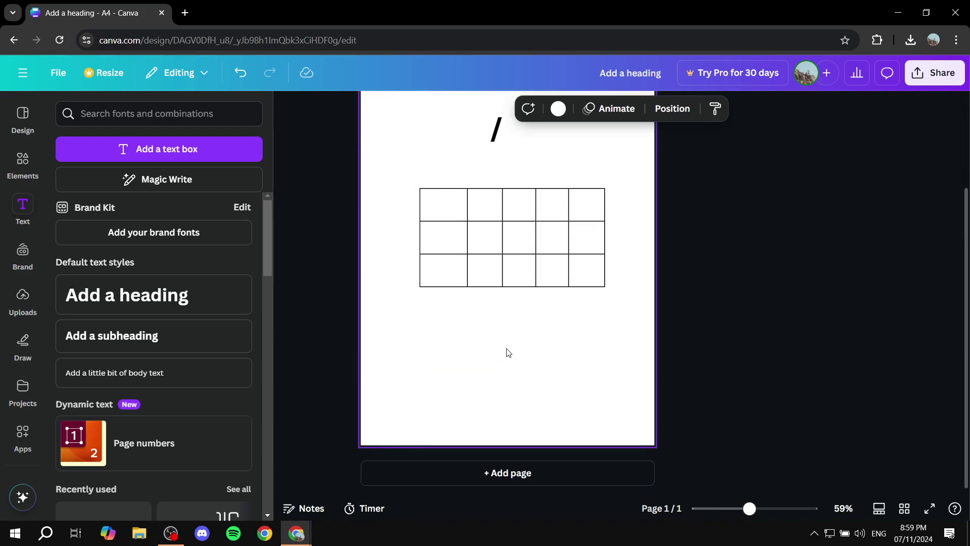
{"action": "key", "text": "slash"}
{"action": "type", "text": "tabl"}
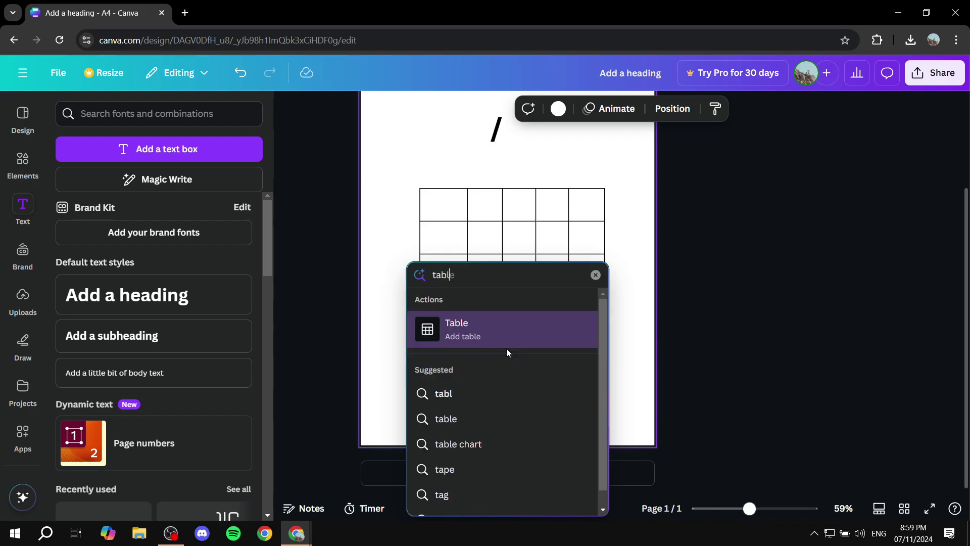
{"action": "left_click", "coordinate": [595, 275]}
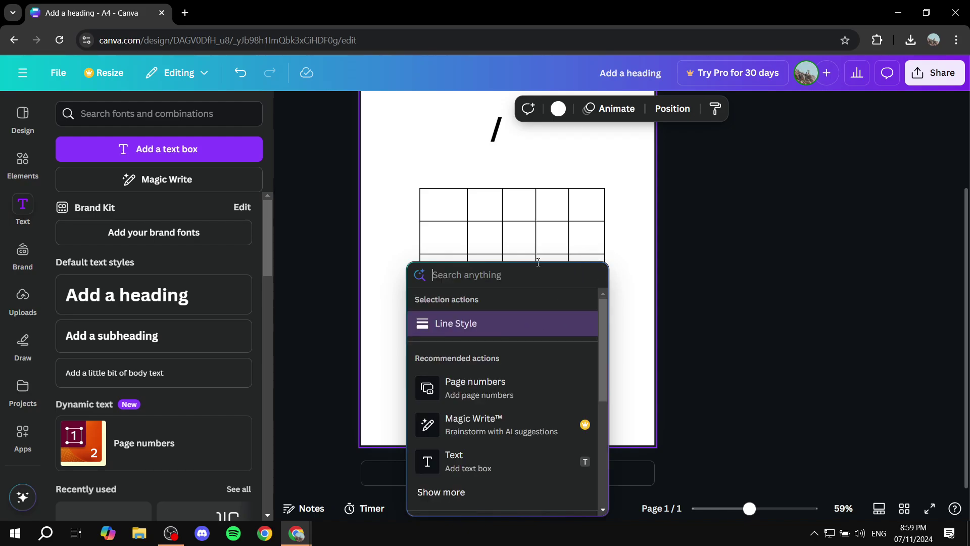
{"action": "left_click", "coordinate": [623, 241]}
{"action": "left_click", "coordinate": [521, 247]}
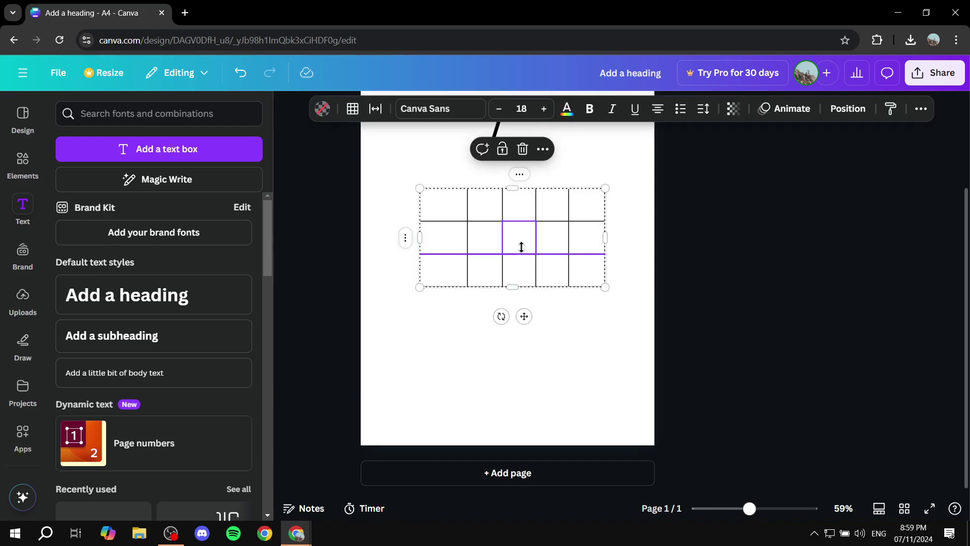
{"action": "left_click_drag", "start_coordinate": [403, 303], "coordinate": [620, 171]}
{"action": "key", "text": "Delete"}
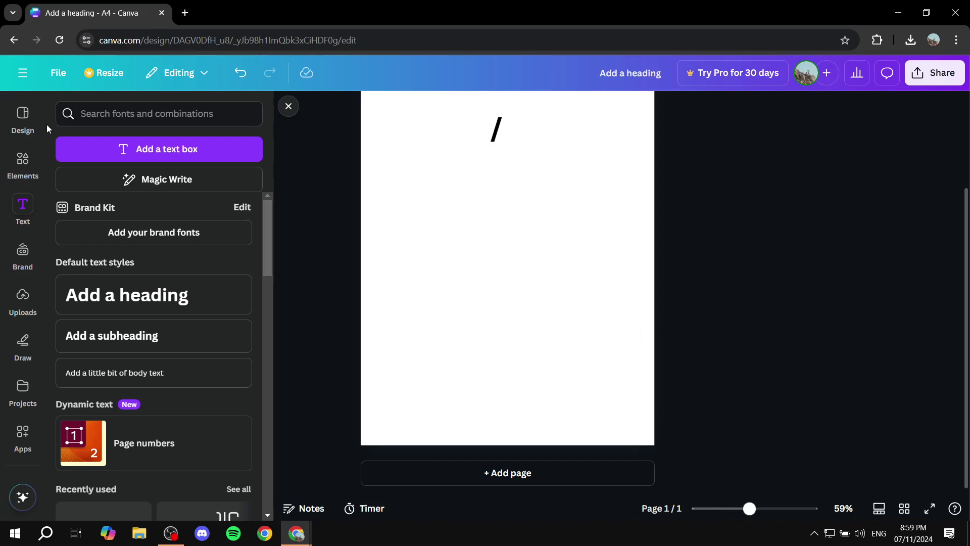
Step: Open Elements, show all Tables designs, and insert the light purple striped table
{"action": "left_click", "coordinate": [22, 160]}
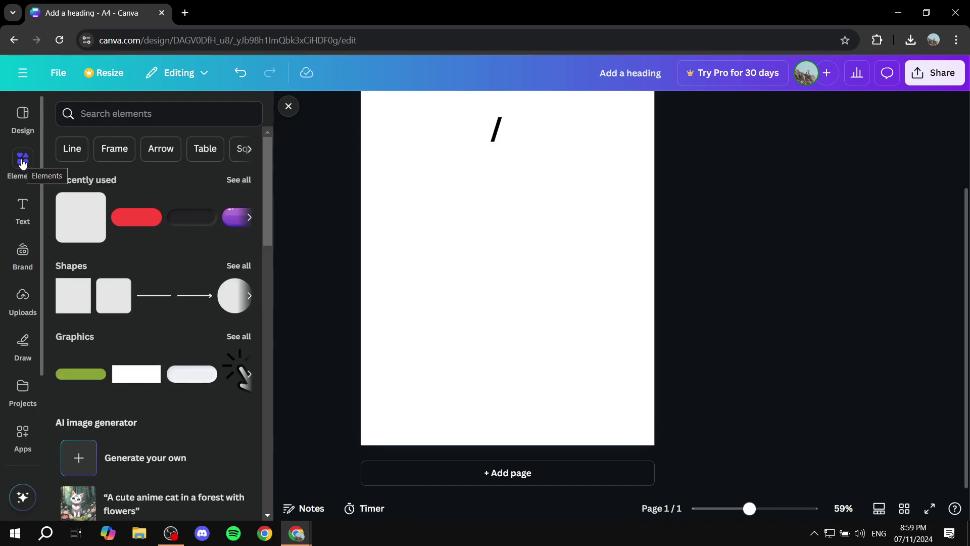
{"action": "scroll", "coordinate": [177, 273], "scroll_direction": "down", "scroll_amount": 15}
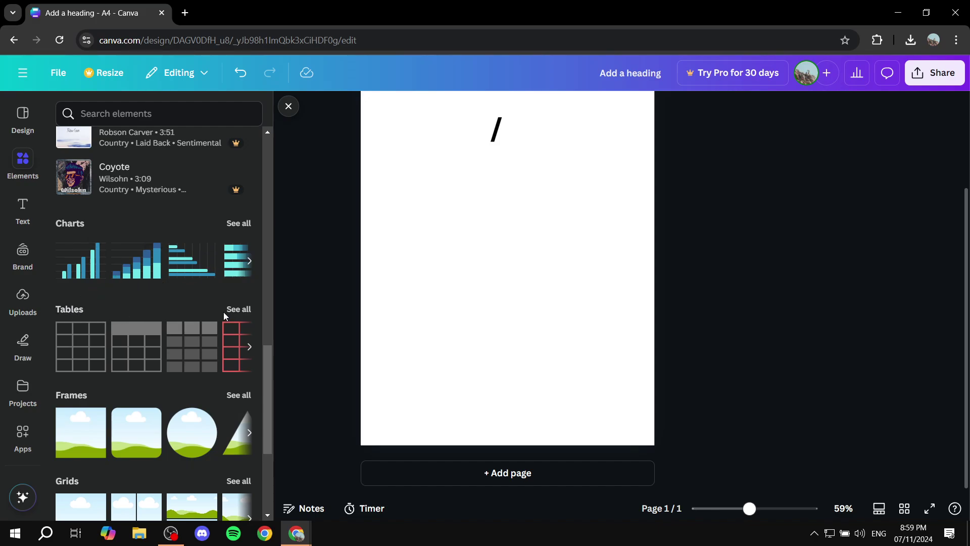
{"action": "left_click", "coordinate": [240, 310]}
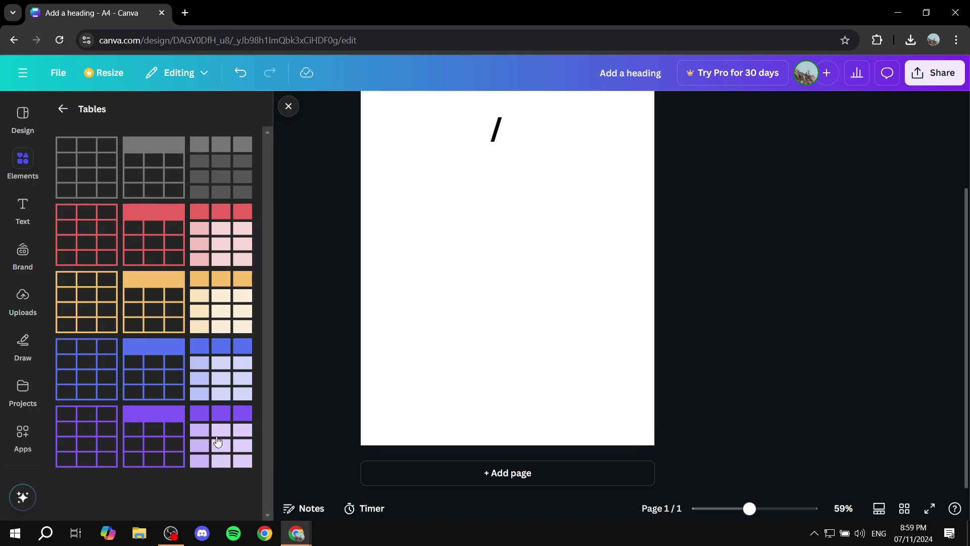
{"action": "left_click", "coordinate": [246, 431]}
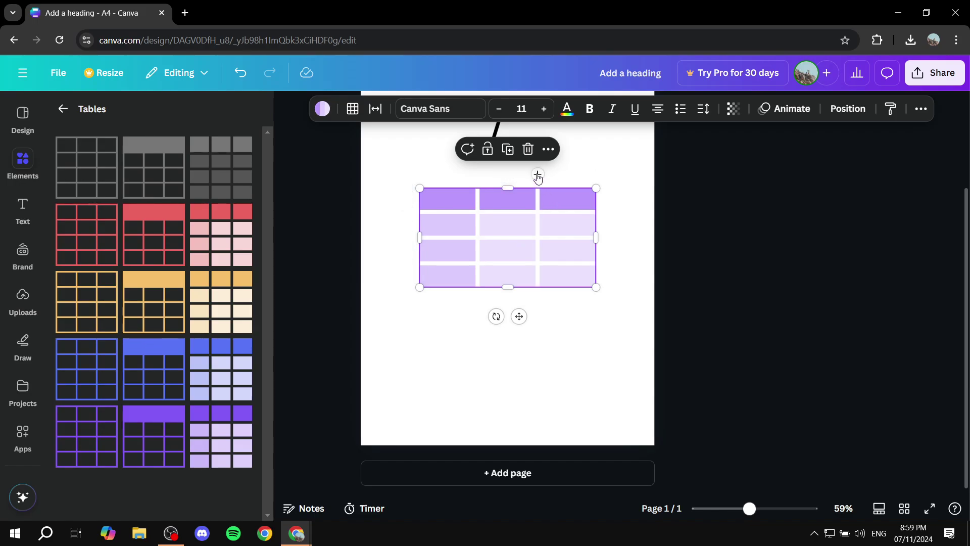
Step: Add a fourth and fifth column and a new row below the purple table's header
{"action": "left_click", "coordinate": [538, 176]}
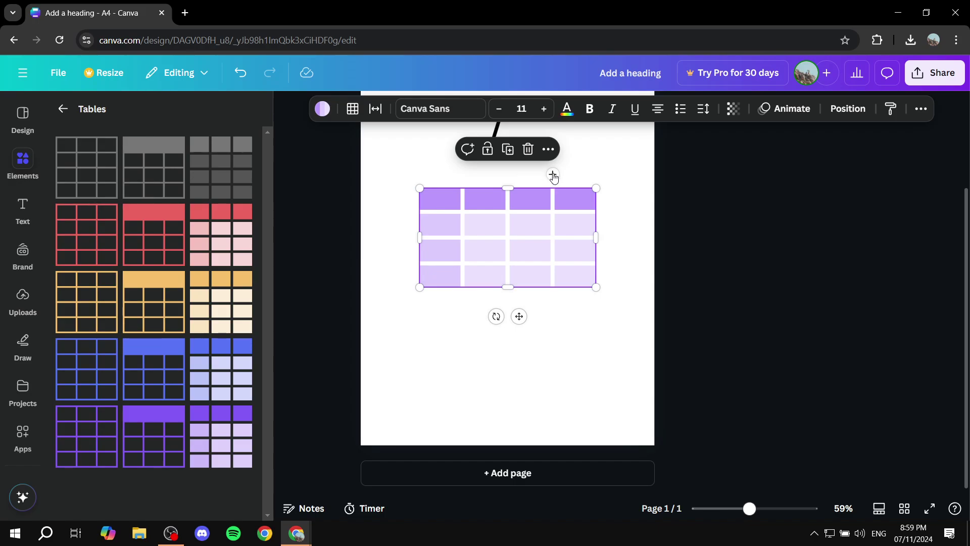
{"action": "left_click", "coordinate": [553, 175]}
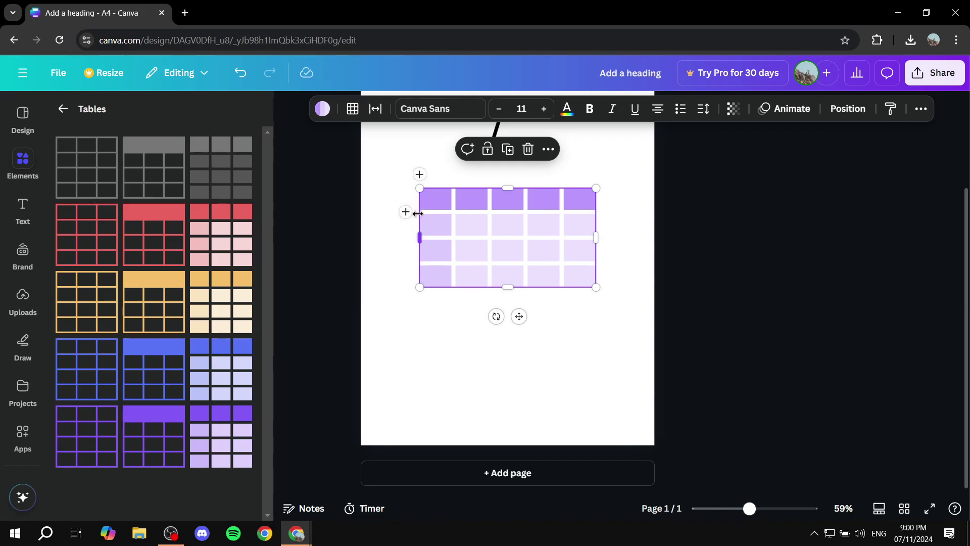
{"action": "left_click", "coordinate": [406, 212]}
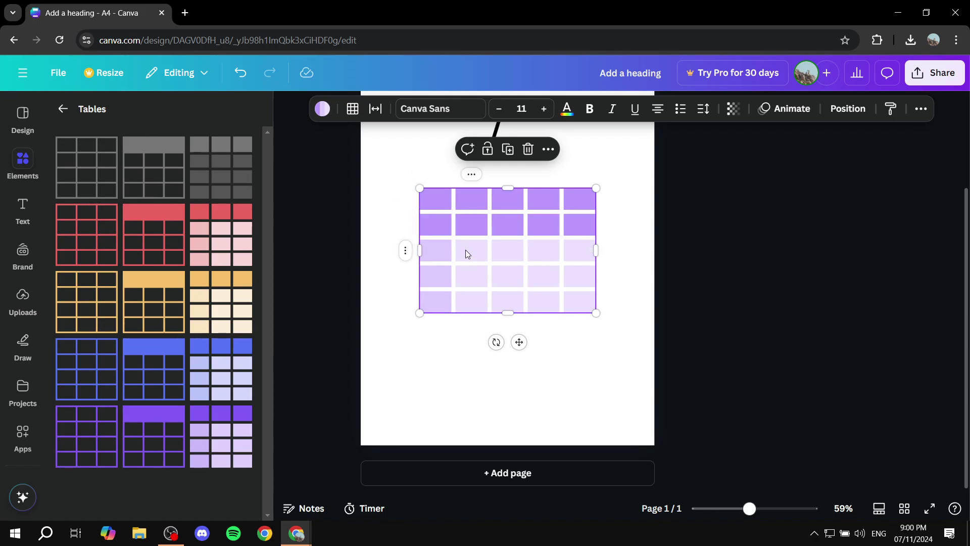
Step: Delete the extra second row from the purple table via its row menu
{"action": "left_click", "coordinate": [405, 224]}
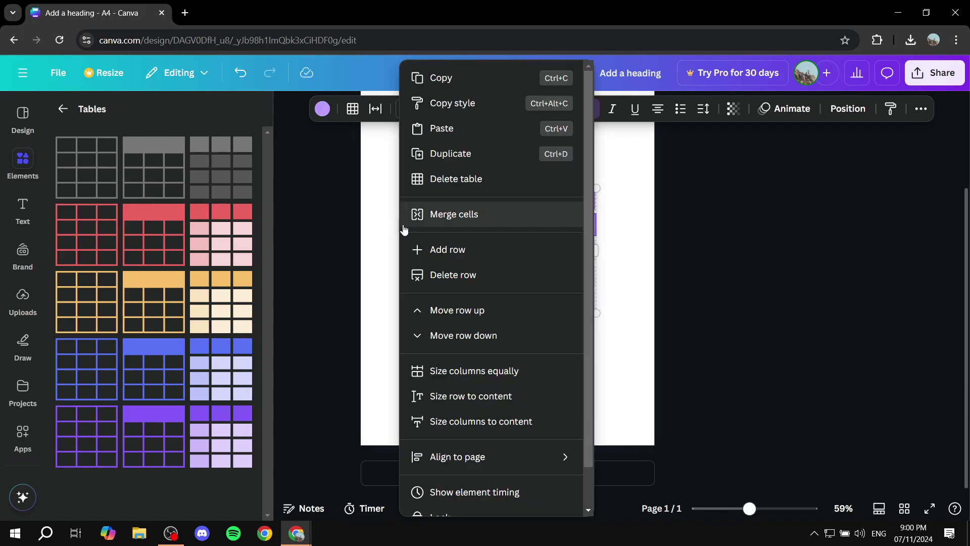
{"action": "left_click", "coordinate": [381, 270]}
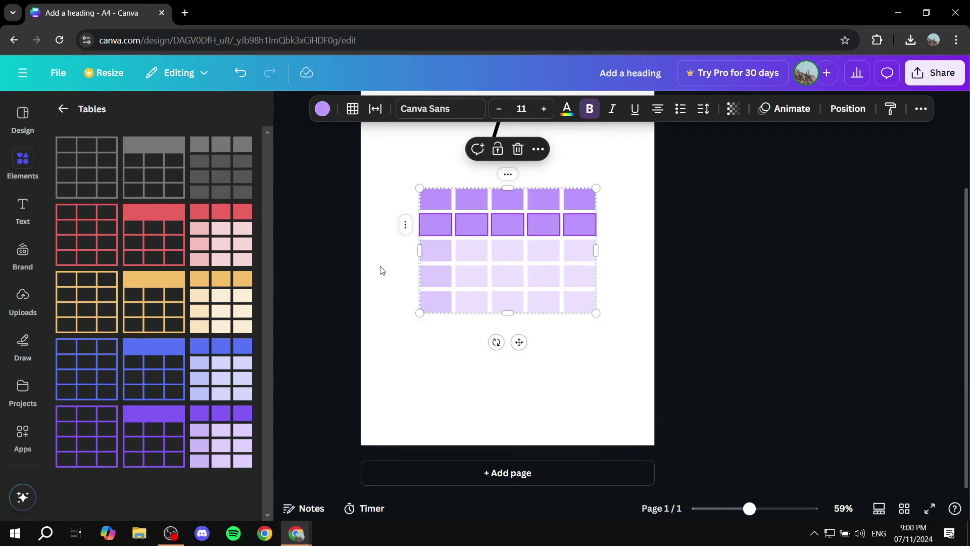
{"action": "left_click", "coordinate": [405, 225]}
{"action": "left_click", "coordinate": [471, 272]}
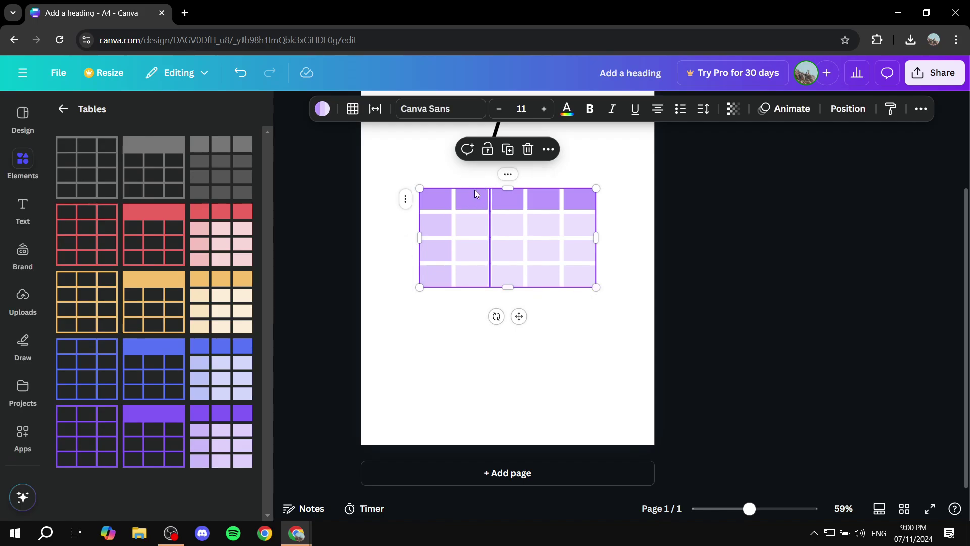
Step: Type 'Add the text needed' into the purple table's top-left cell
{"action": "left_click", "coordinate": [438, 203]}
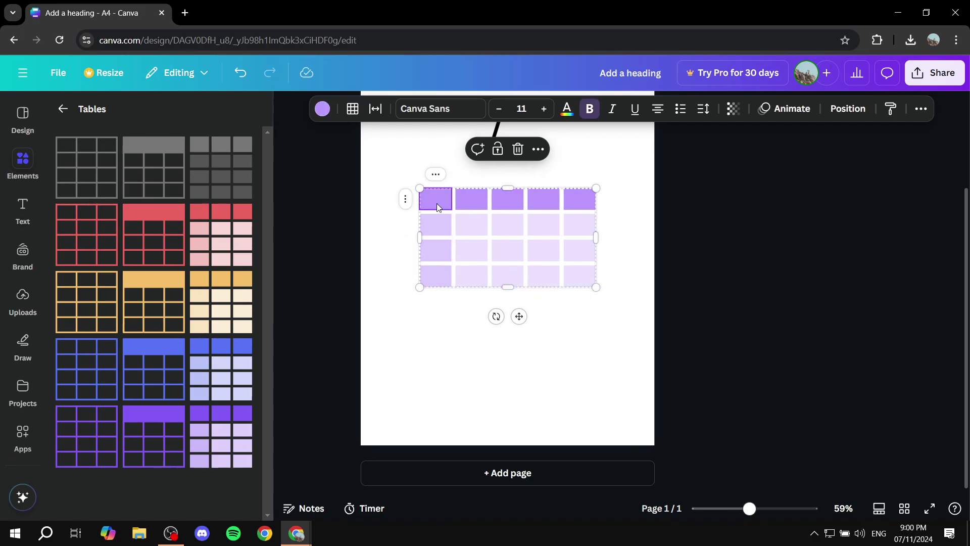
{"action": "left_click", "coordinate": [438, 201]}
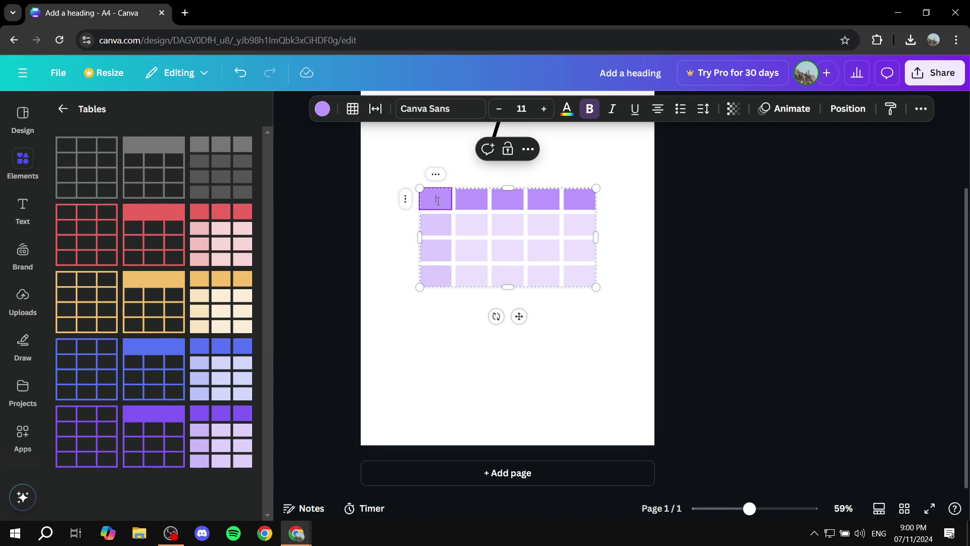
{"action": "type", "text": "Add the te"}
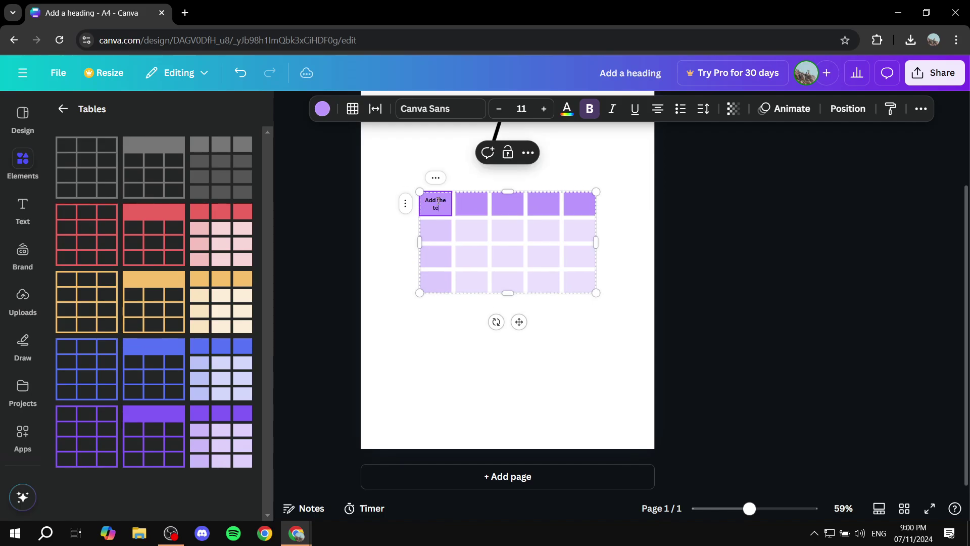
{"action": "type", "text": "xt needed"}
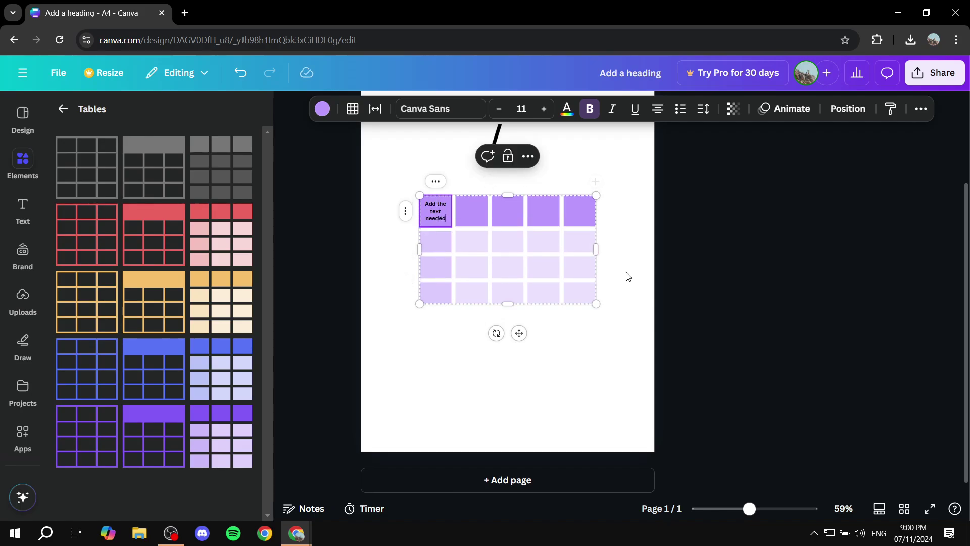
{"action": "left_click", "coordinate": [617, 349]}
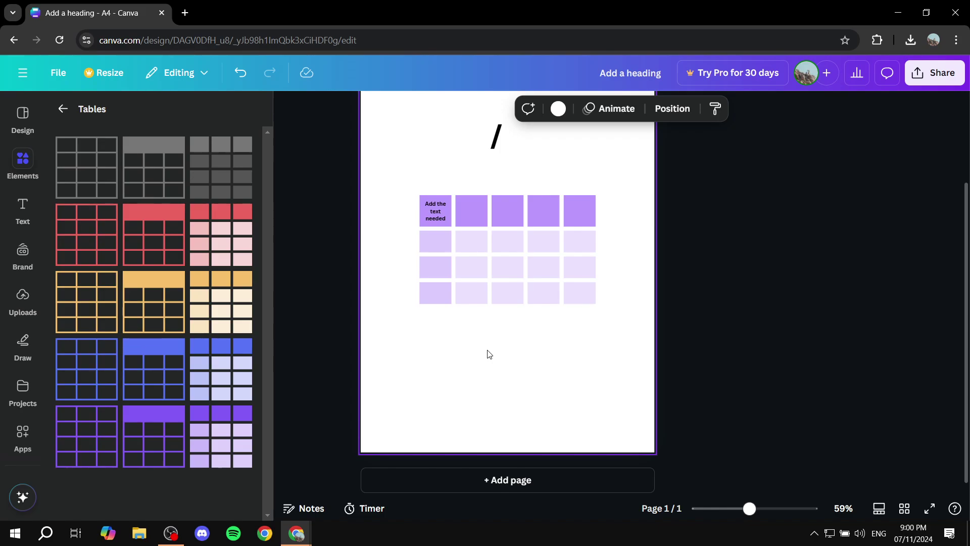
Step: Insert a 4-by-2 plain table via the 'table' quick action and select it
{"action": "key", "text": "slash"}
{"action": "type", "text": "table"}
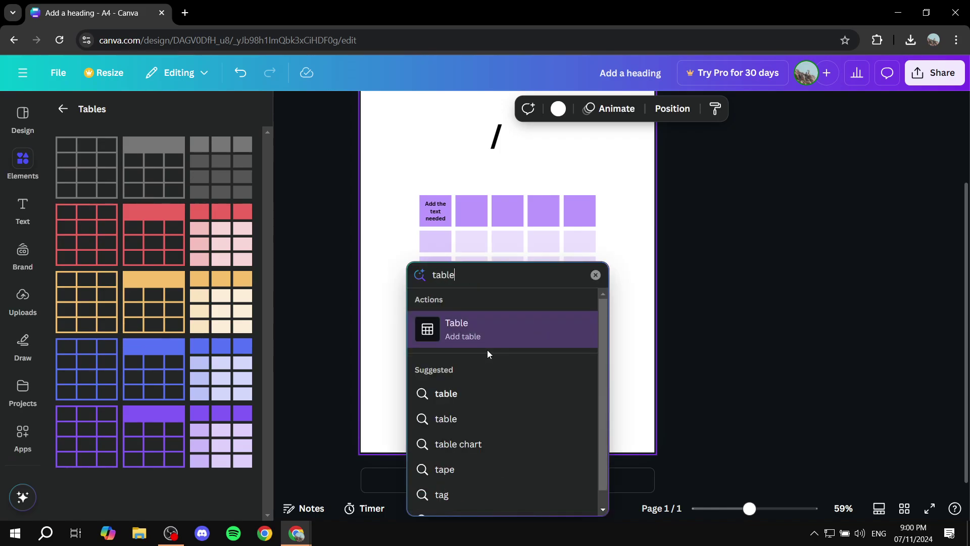
{"action": "left_click", "coordinate": [506, 330]}
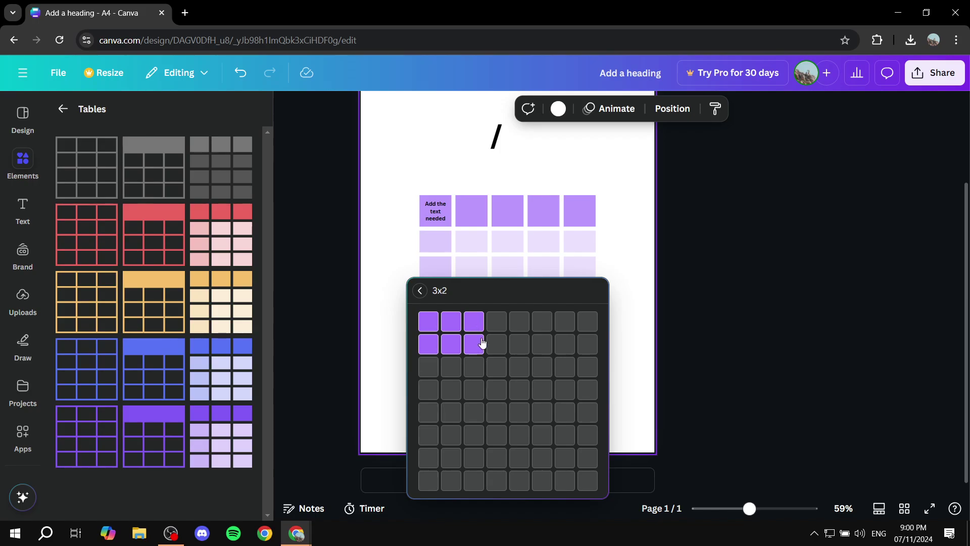
{"action": "left_click", "coordinate": [498, 347]}
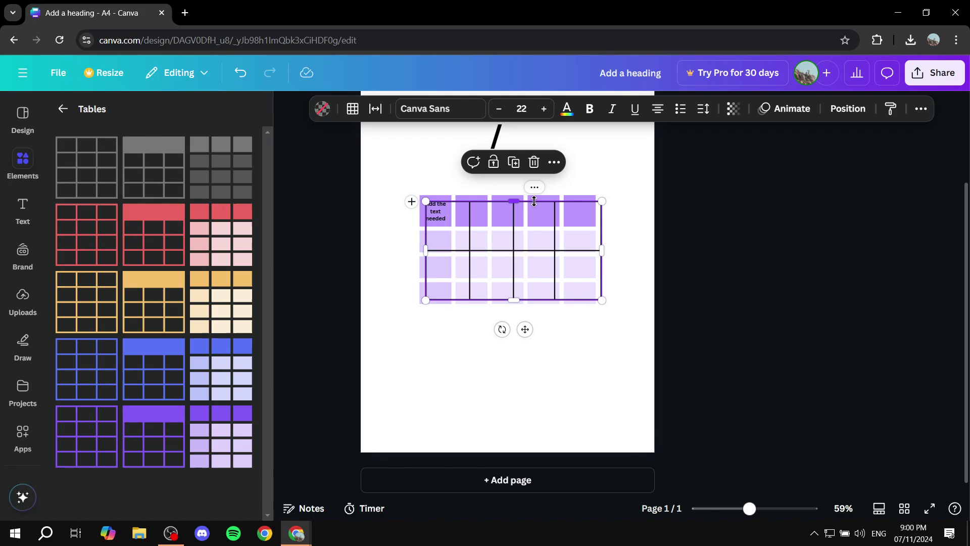
{"action": "left_click", "coordinate": [564, 268]}
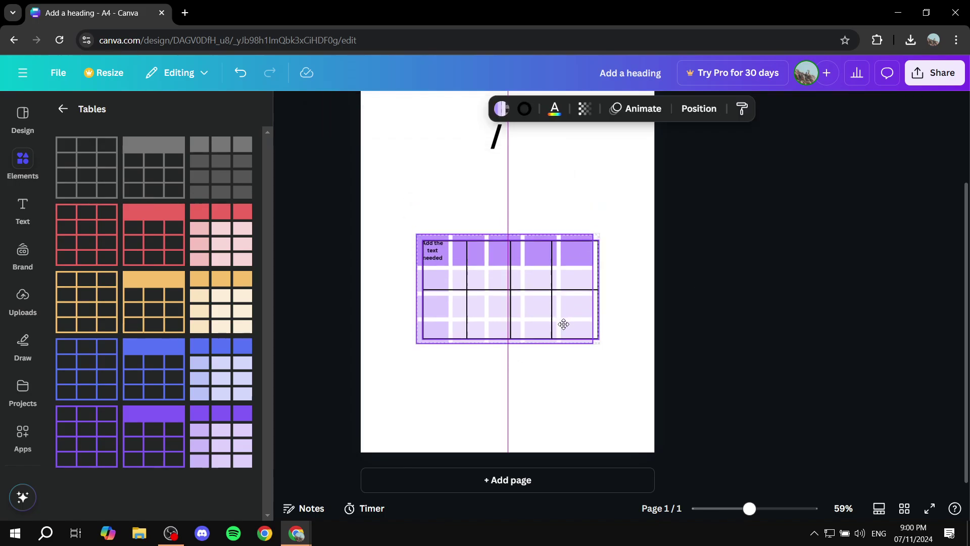